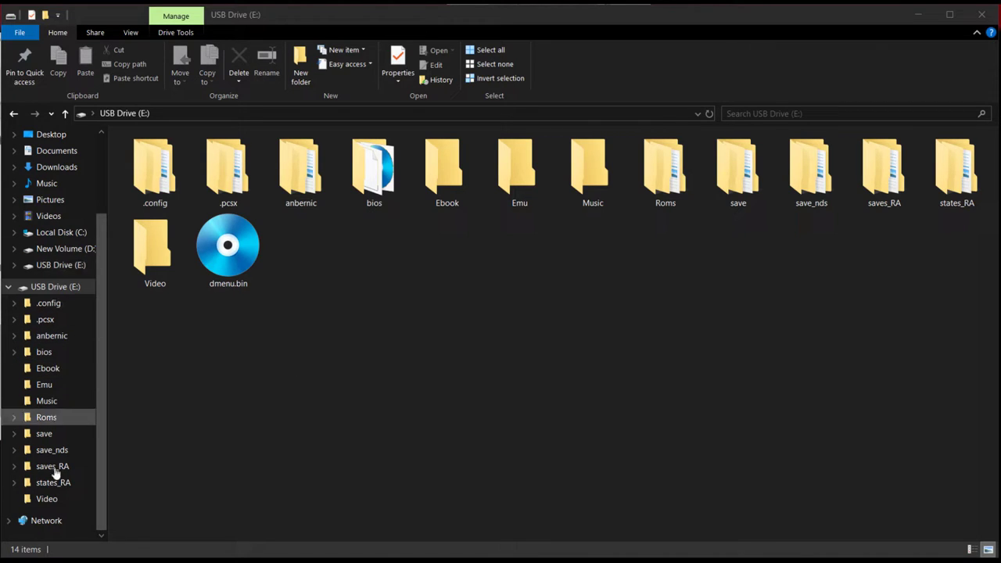
Open the DREAMCAST folder inside Roms on the USB drive.
left_click(50, 420)
scroll(169, 260, "down", 2)
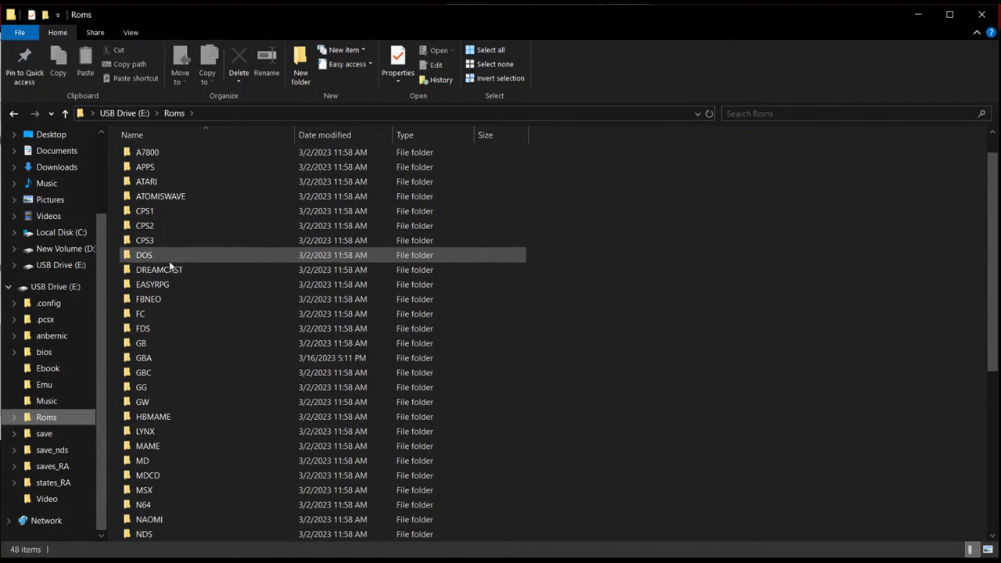
left_click(163, 227)
double_click(163, 225)
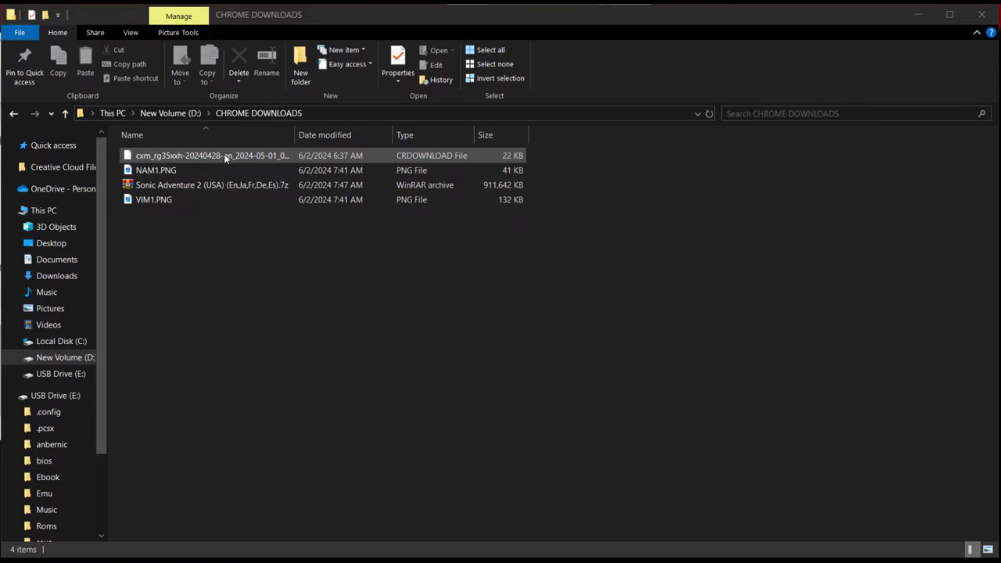
Create a new folder named 'SONICE 2' in CHROME DOWNLOADS, then select the Sonic Adventure 2 archive.
left_click(222, 186)
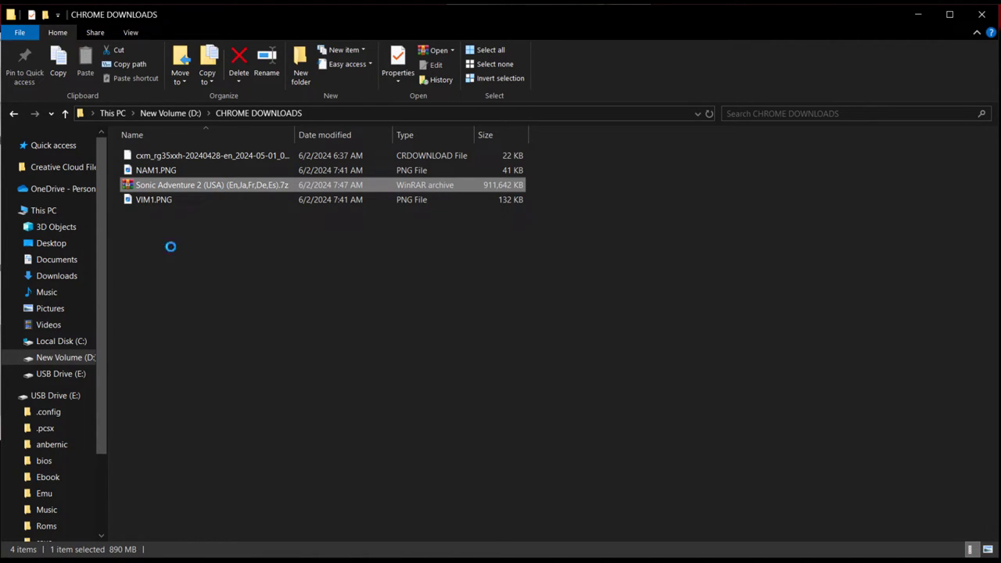
right_click(187, 331)
mouse_move(238, 542)
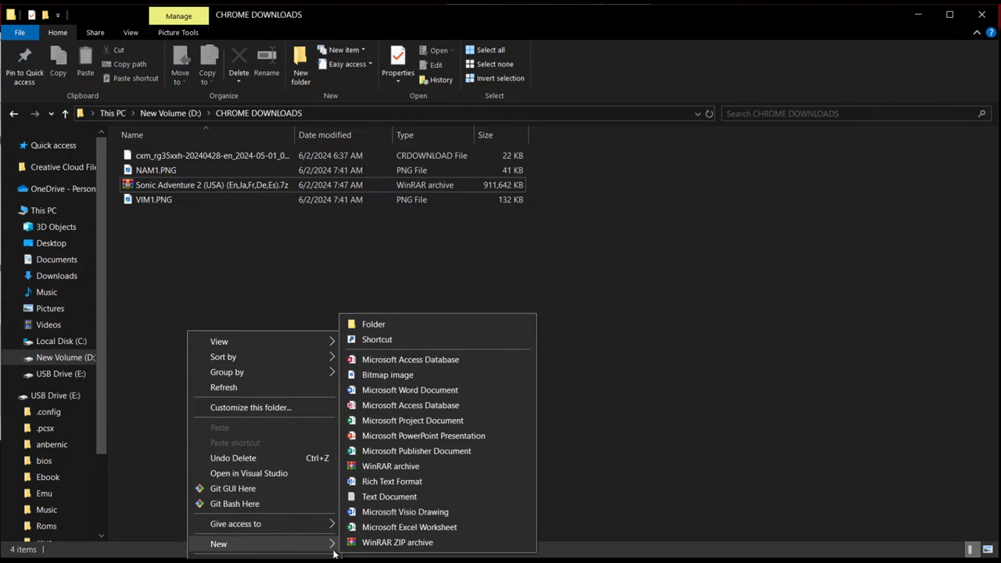
left_click(390, 325)
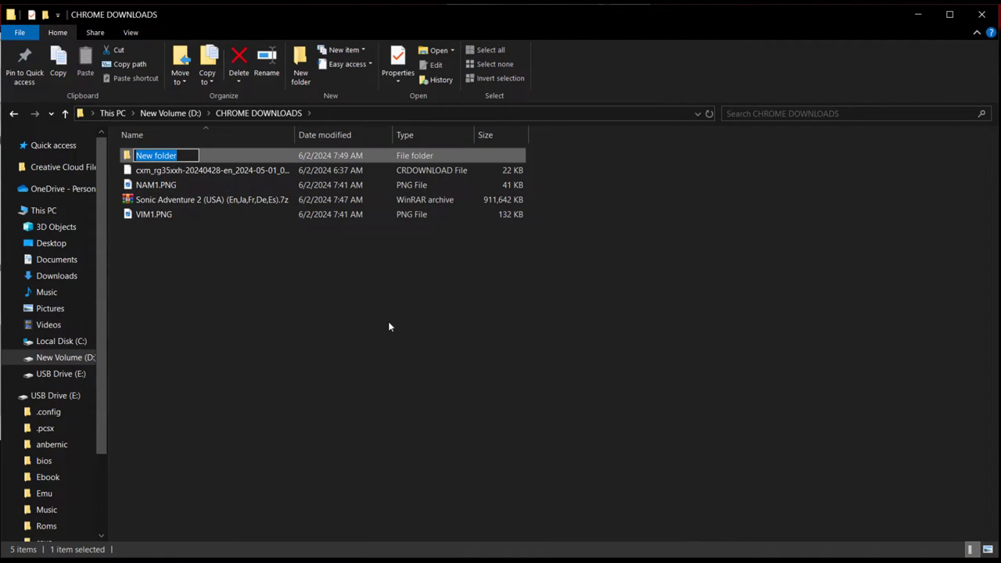
type("SONIC")
key("BackSpace")
key("BackSpace")
key("BackSpace")
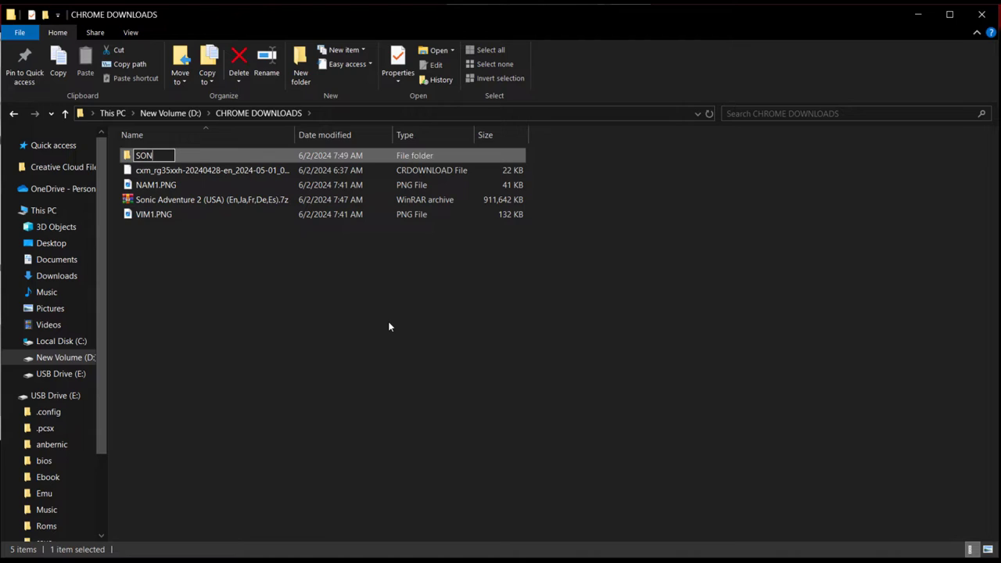
type("ICE 2")
key("Return")
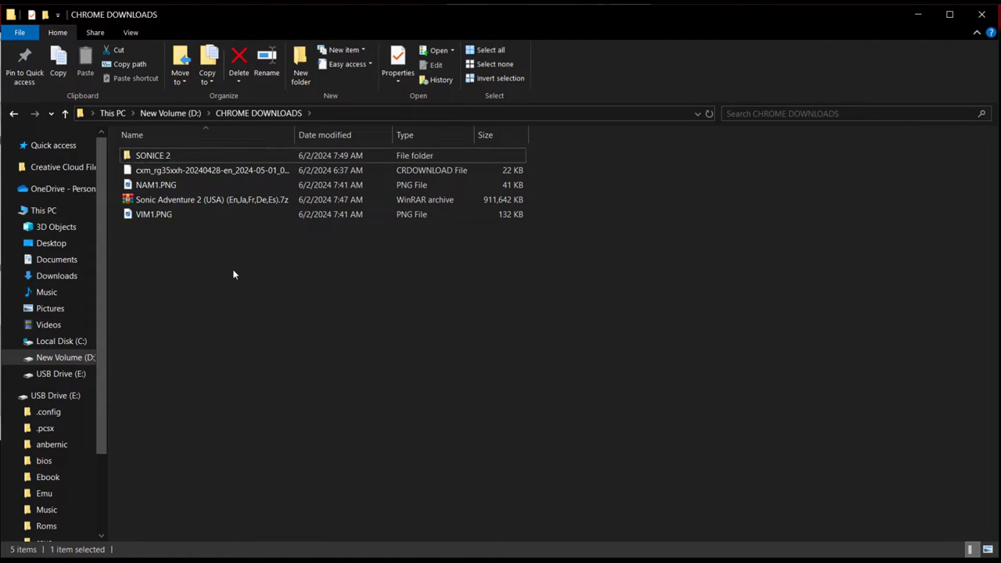
left_click(211, 214)
left_click(202, 200)
Extract the Sonic Adventure 2 archive with WinRAR into D:\CHROME DOWNLOADS\SONICE 2.
right_click(203, 201)
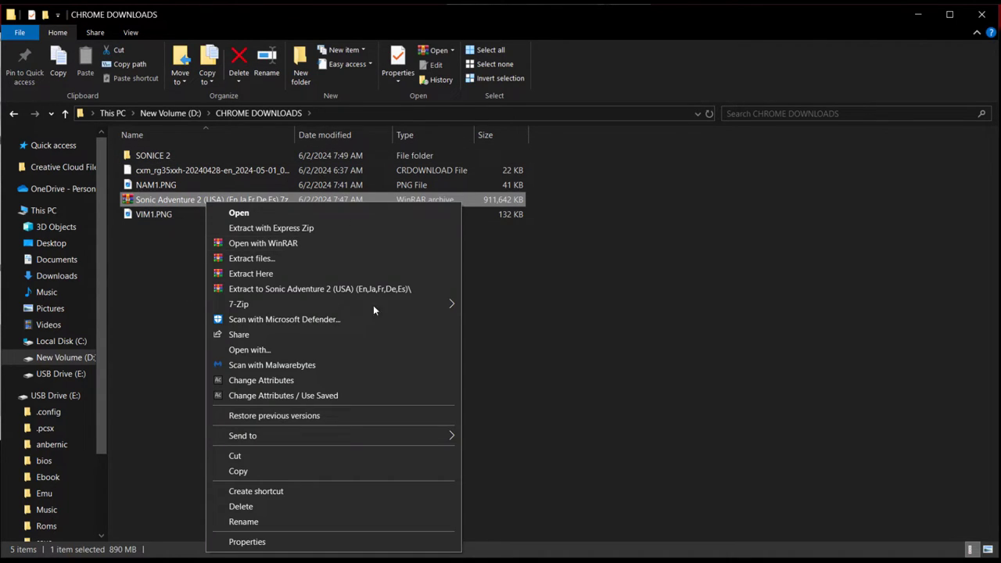
left_click(251, 258)
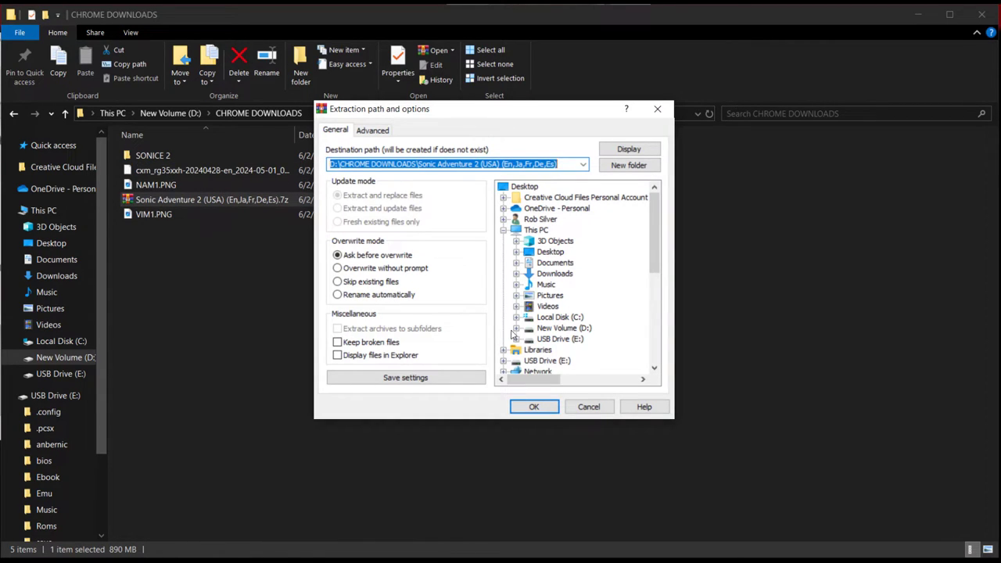
left_click(563, 329)
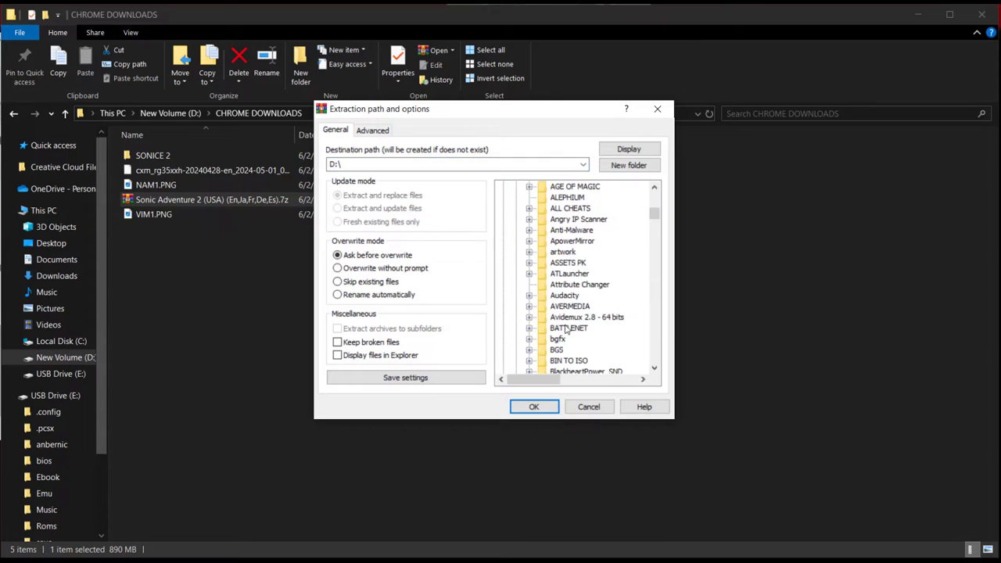
scroll(565, 328, "down", 8)
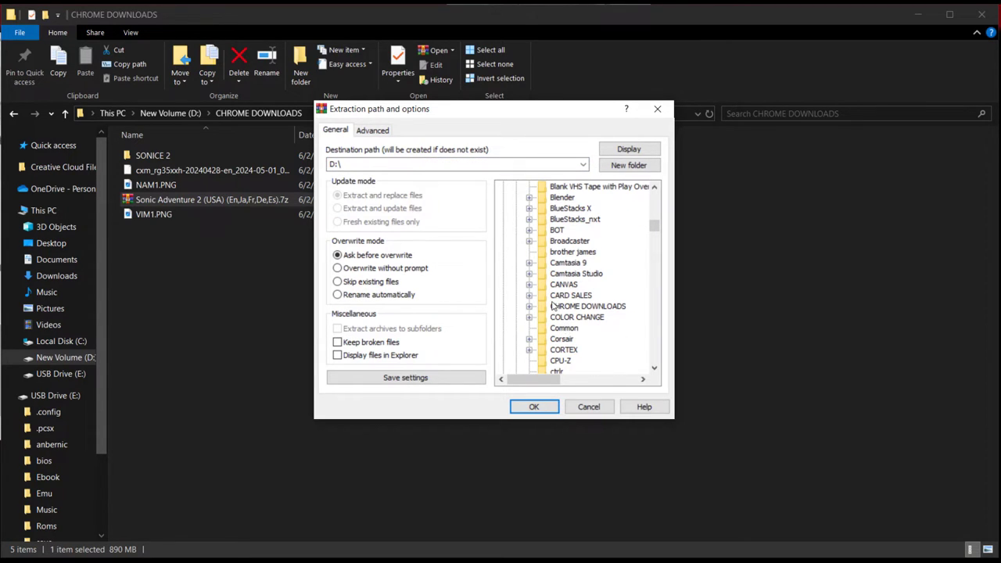
left_click(569, 305)
left_click(579, 318)
left_click(534, 407)
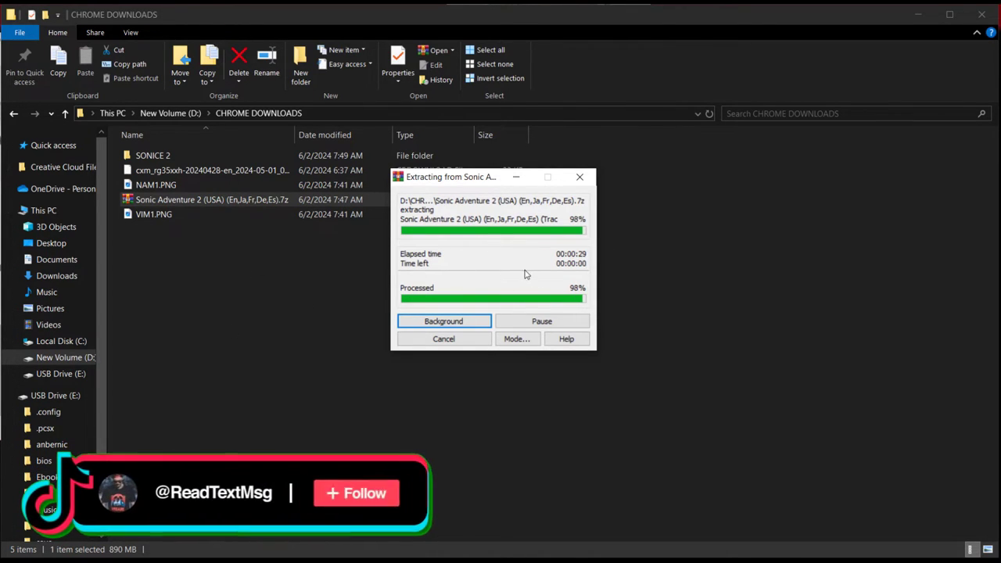
Open SONICE 2 and its Sonic Adventure 2 folder, widening the Name column to show full file names.
double_click(188, 155)
double_click(205, 156)
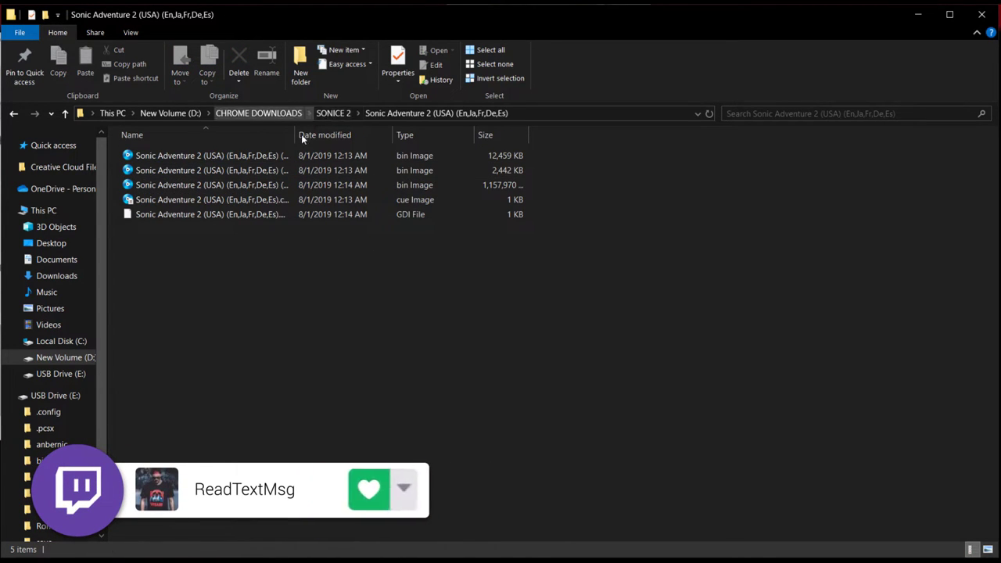
left_click_drag(294, 132, 358, 134)
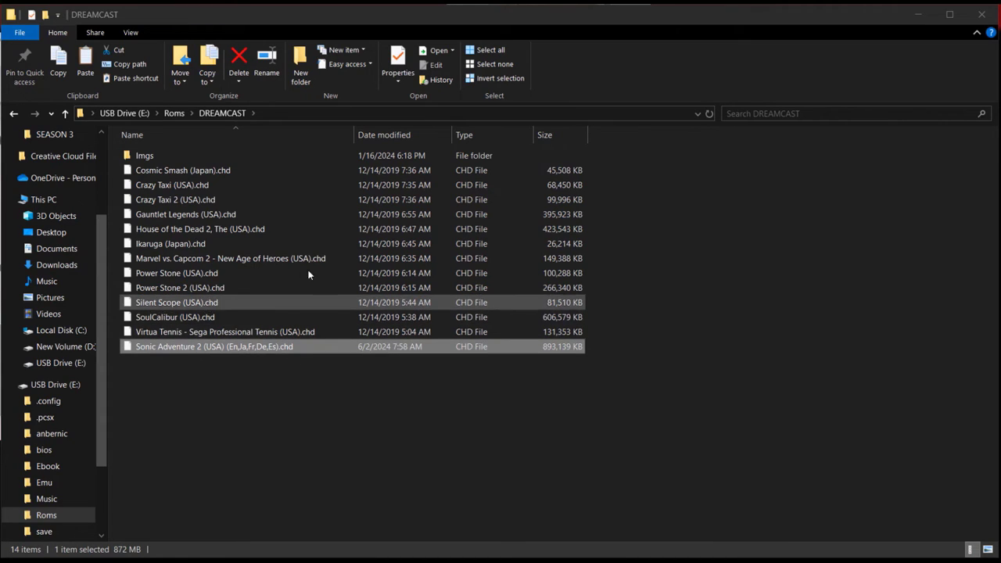
Rename the Sonic Adventure 2 CHD file to 'SONIC 2.chd' and clear the selection.
right_click(318, 348)
left_click(378, 316)
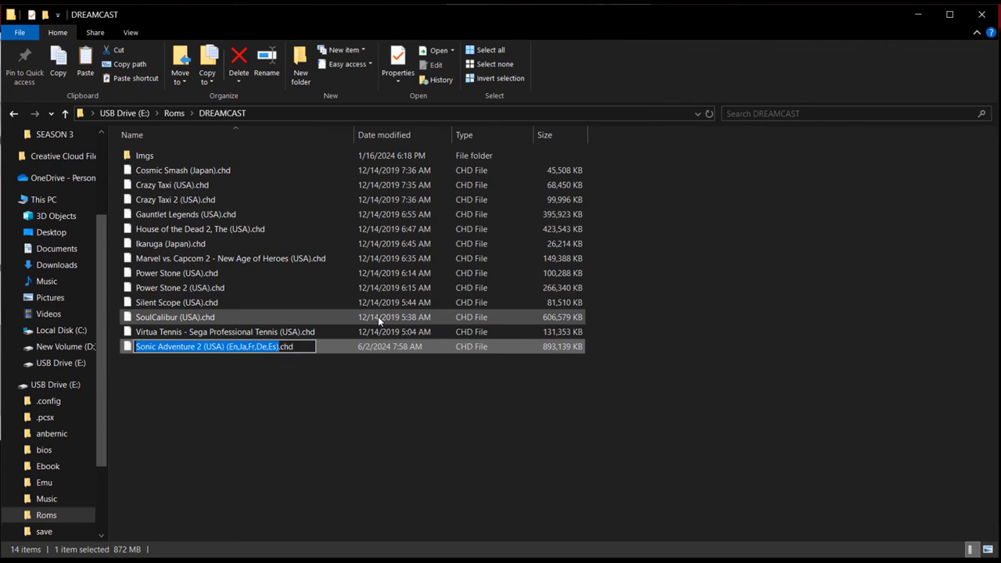
type("SONMI")
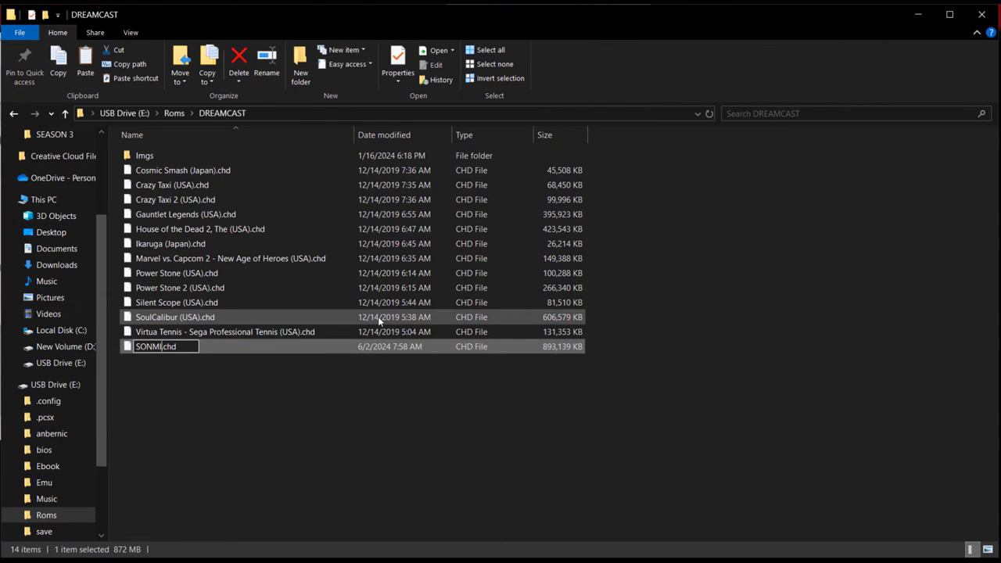
key("BackSpace")
key("BackSpace")
type("IC 2")
key("Return")
left_click(172, 409)
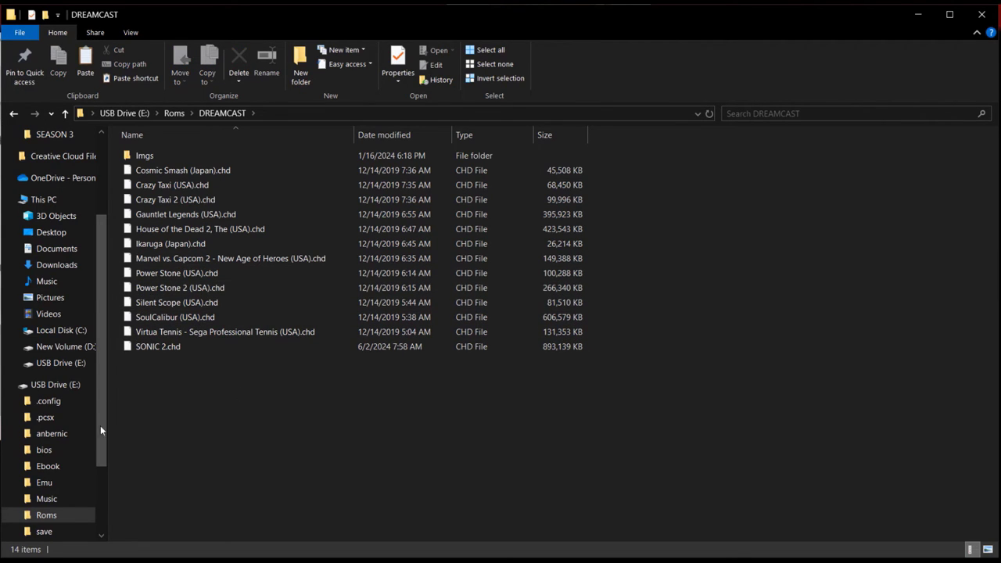
scroll(65, 446, "down", 2)
scroll(61, 447, "down", 1)
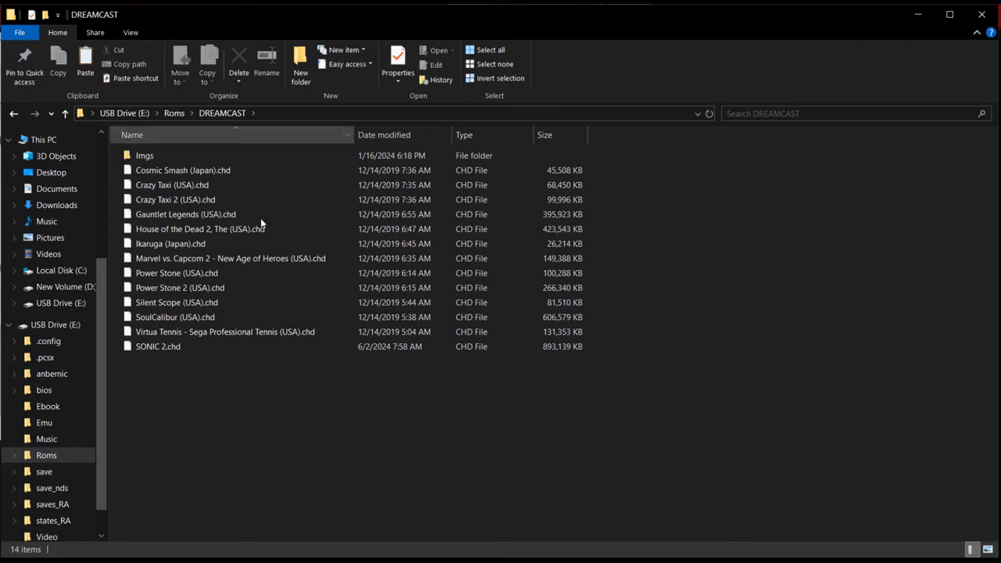
left_click(174, 114)
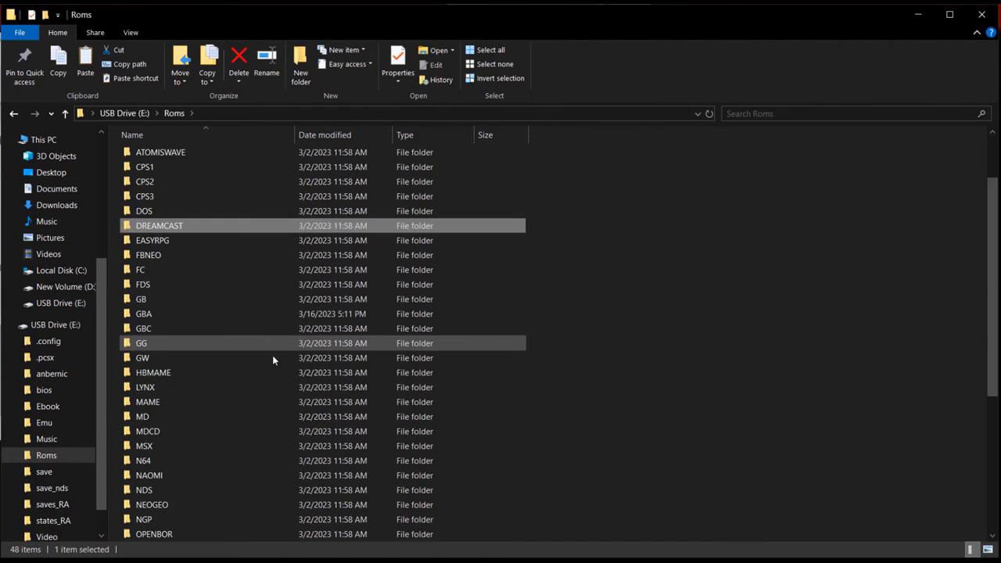
scroll(258, 391, "down", 7)
scroll(178, 422, "up", 4)
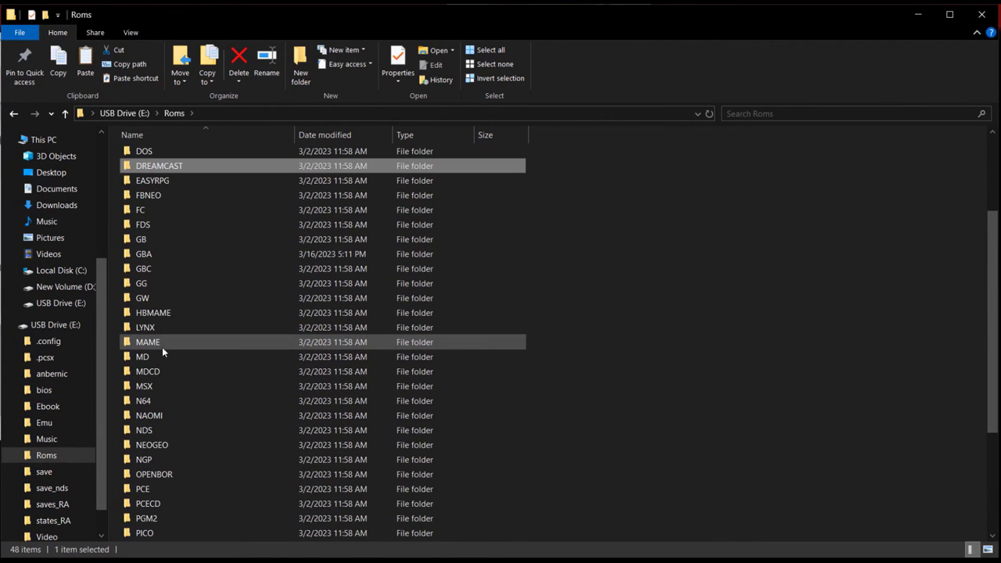
double_click(162, 348)
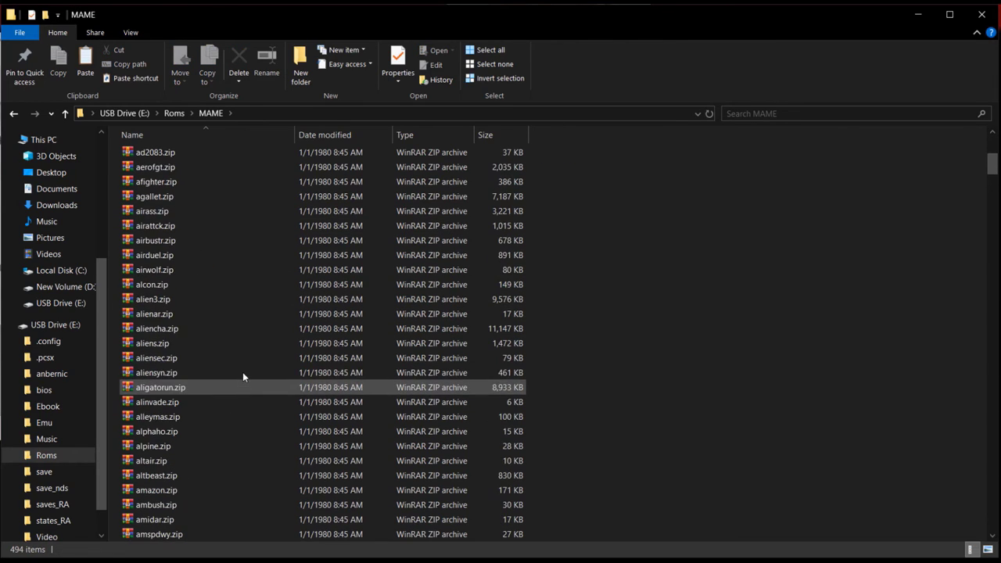
scroll(242, 377, "down", 18)
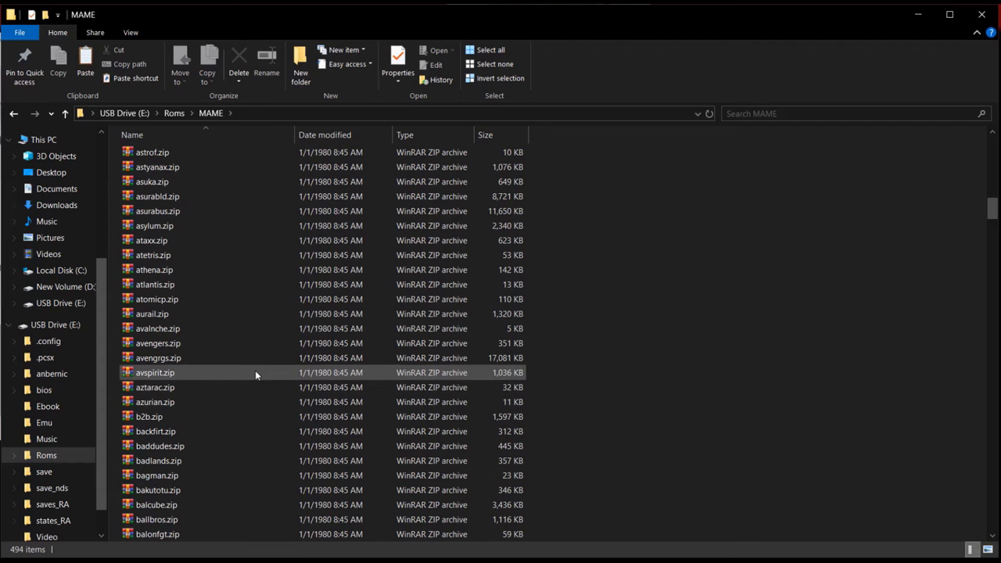
left_click(44, 460)
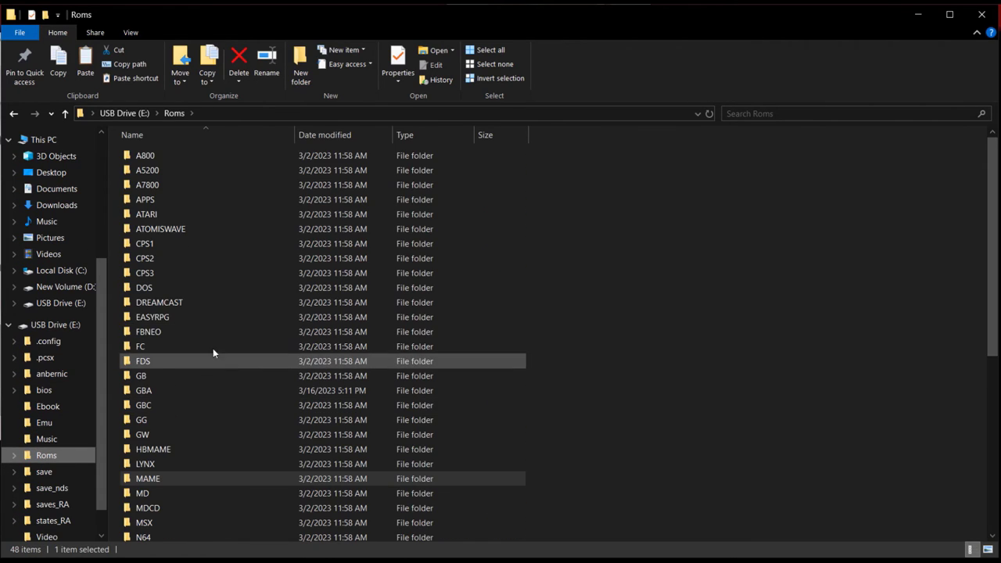
double_click(191, 303)
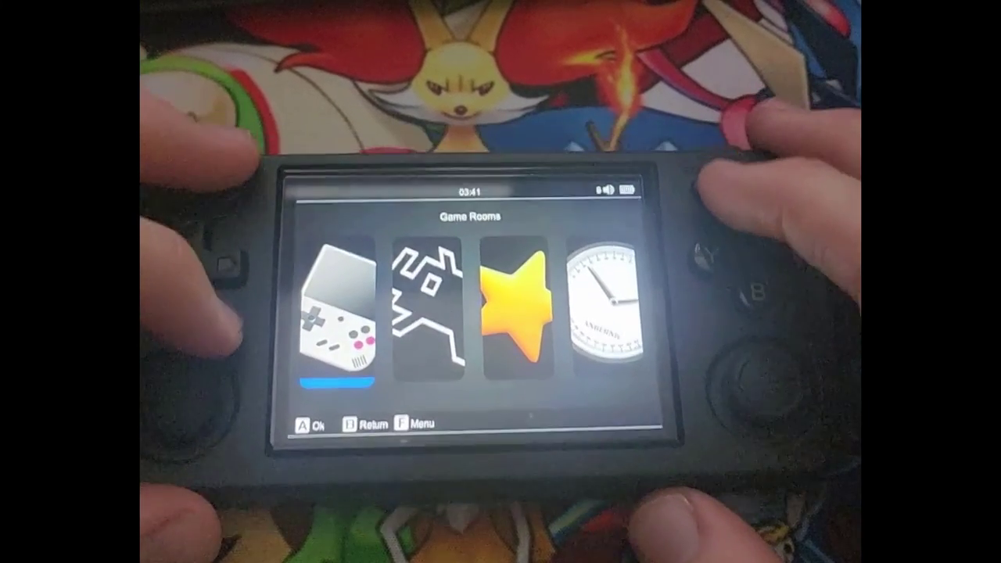
On the handheld, open the Built-in card's DC (Dreamcast) game list.
key("Right")
key("Right")
key("Left")
key("Left")
key("Return")
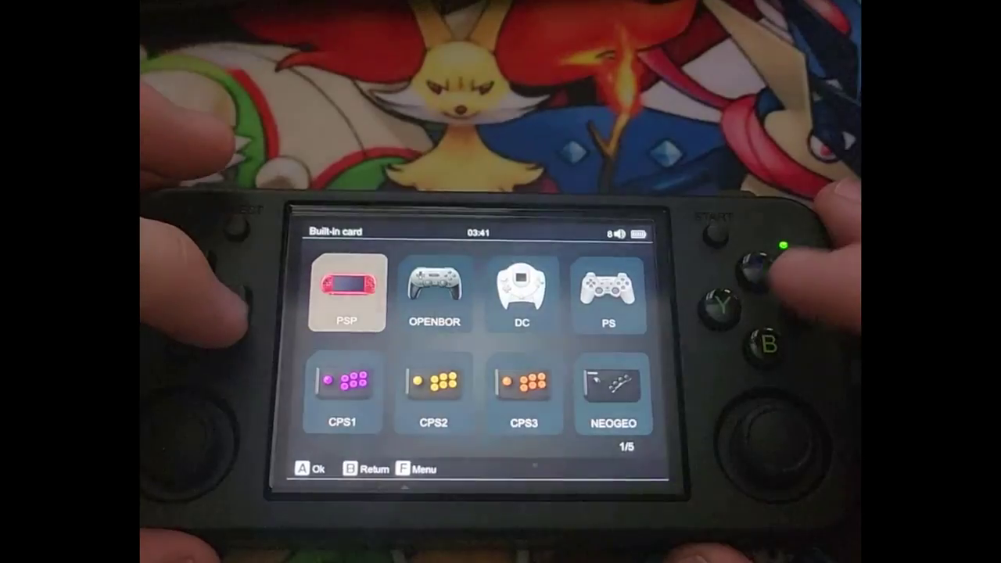
key("Right")
key("Right")
key("Return")
Move down to SONIC 2 in the Dreamcast list and launch it.
key("Down")
key("Down")
key("Down")
key("Down")
key("Down")
key("Down")
key("Down")
key("Down")
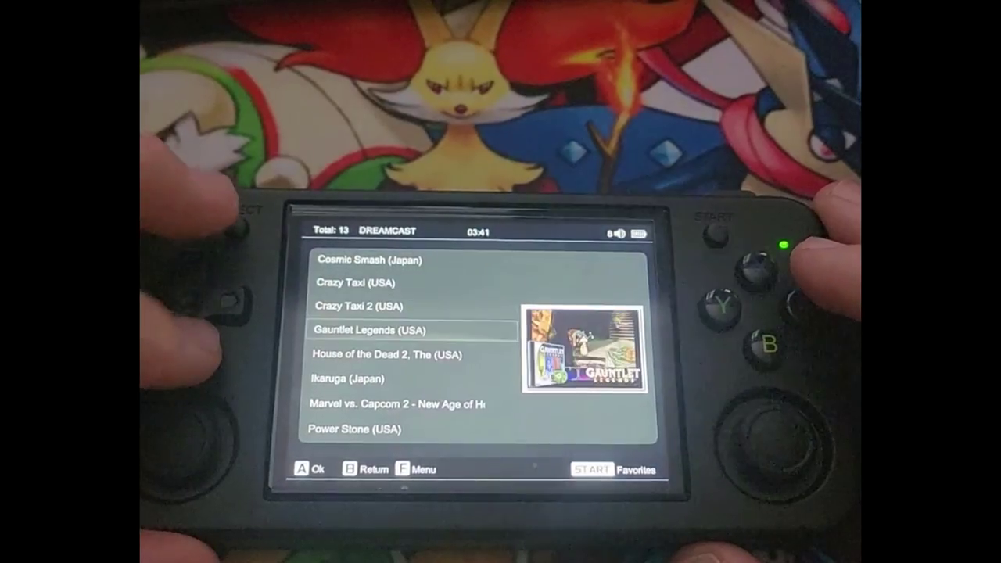
key("Down")
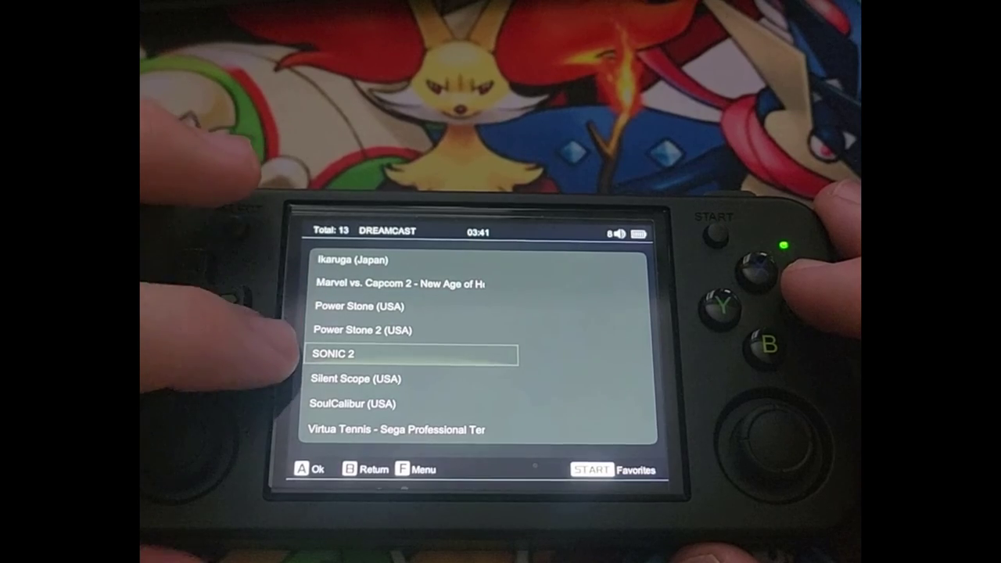
key("Return")
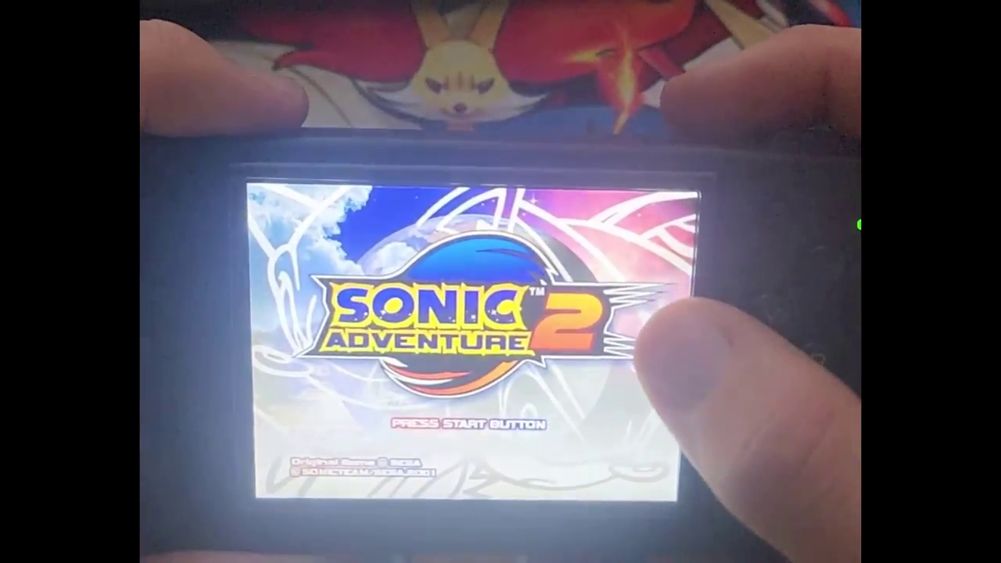
Pass the title screen, choose the memory card, browse the 1P PLAY main menu, then return to the title screen.
key("Return")
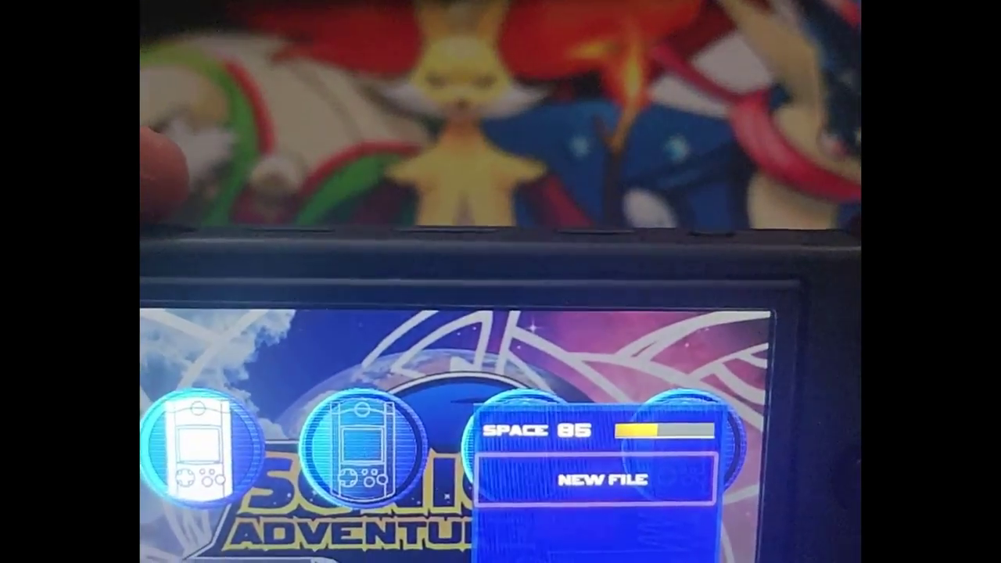
key("Return")
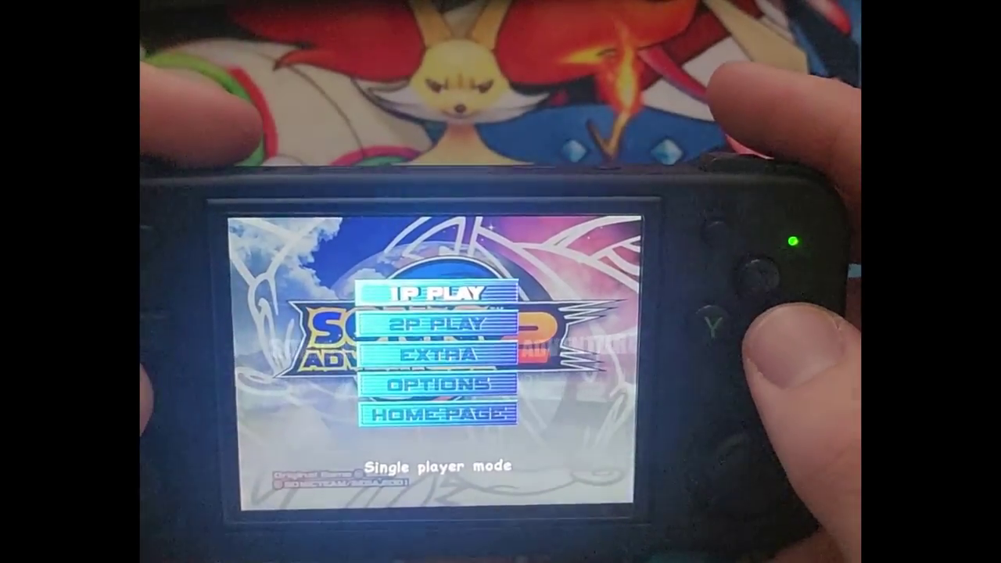
key("Down")
key("Down")
key("Escape")
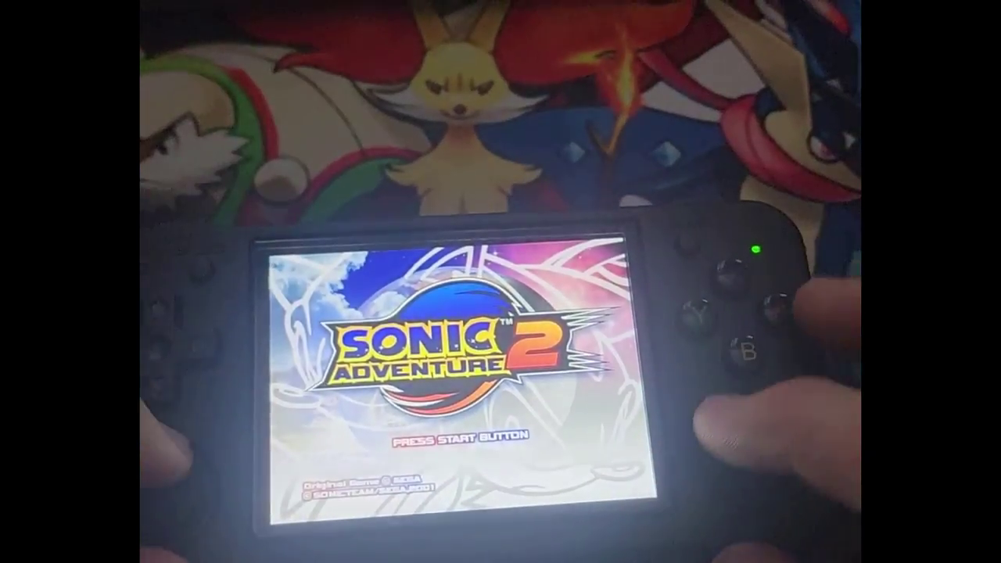